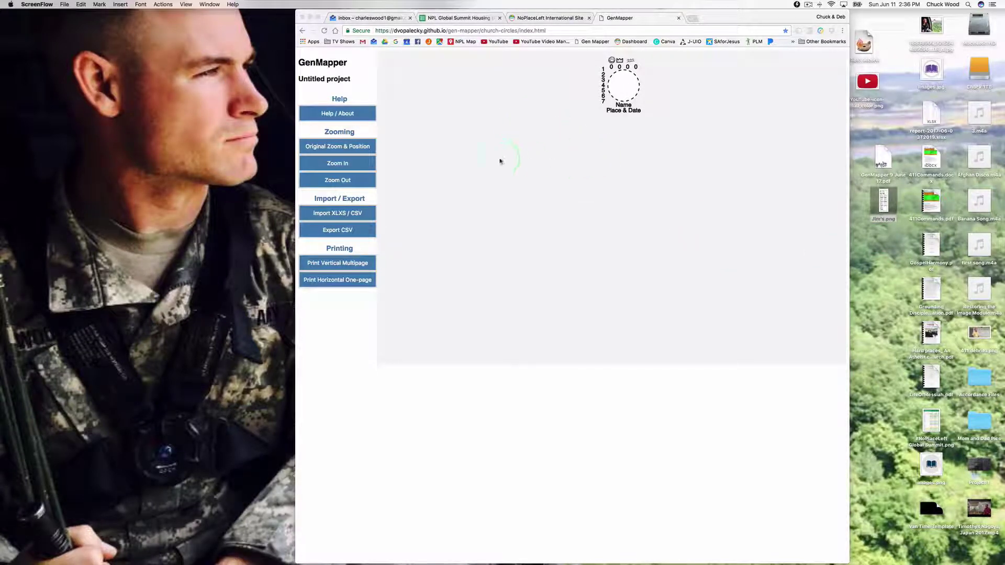
Step: Pan the GenMapper map downward in Chrome and open the Help / About guide
left_click(552, 112)
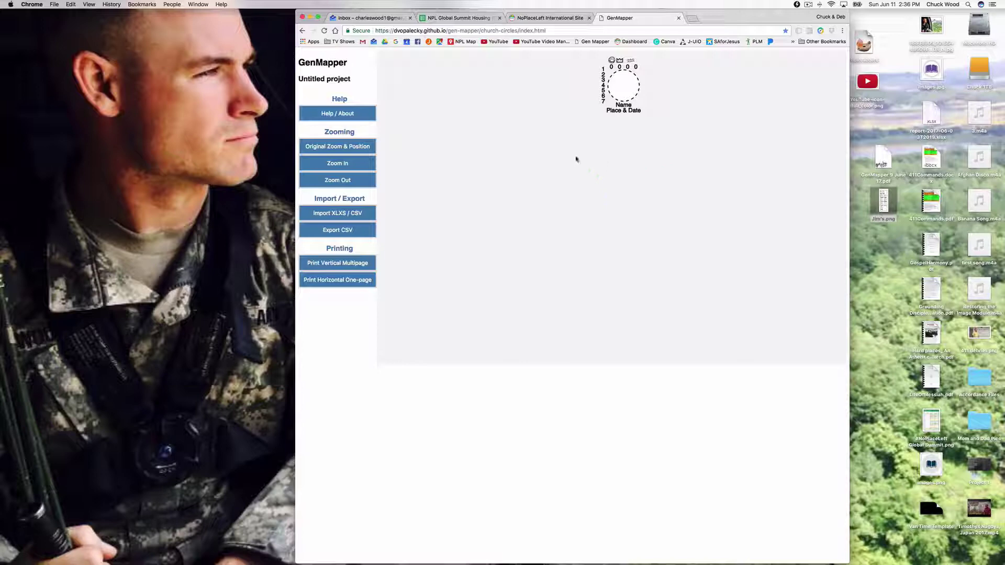
left_click_drag(576, 159, 568, 229)
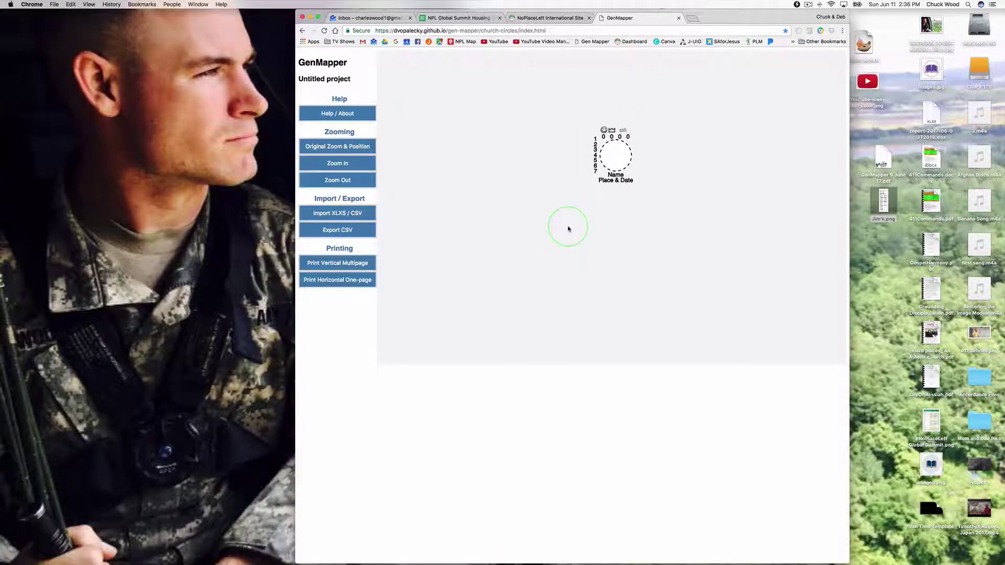
left_click_drag(503, 110, 526, 111)
left_click(332, 79)
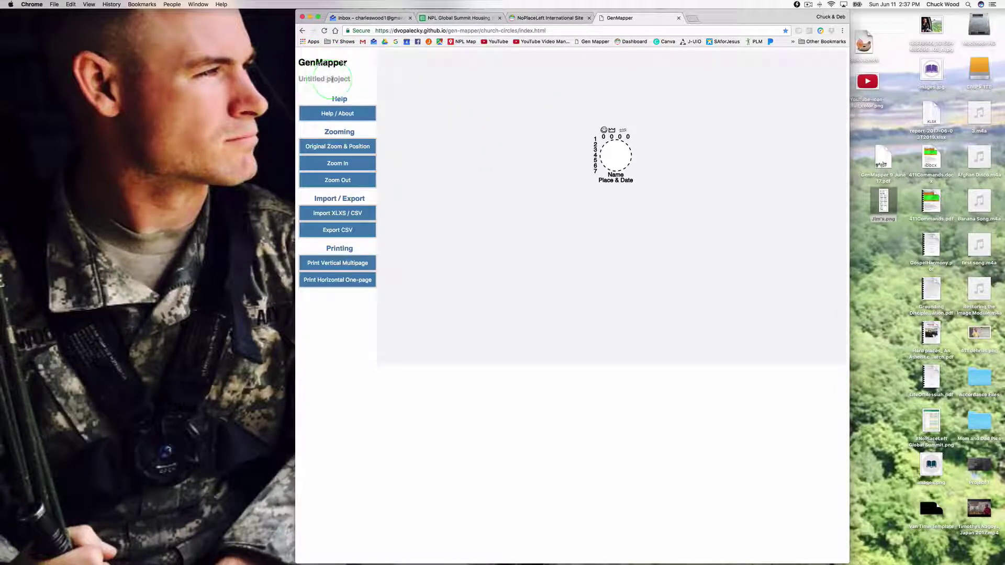
left_click(335, 104)
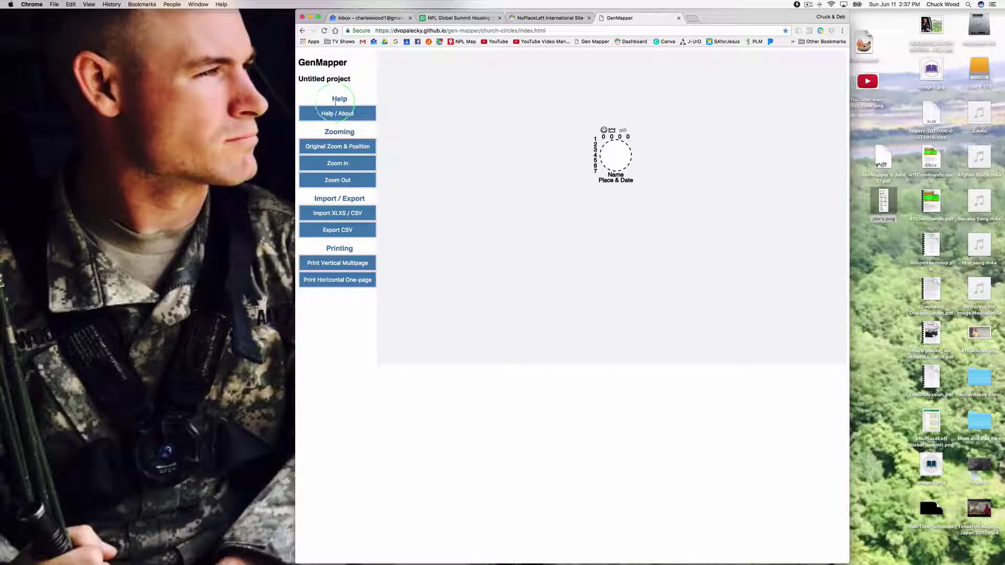
Step: Read the version 0.2.3 help, select the credits email address, then dismiss it with 'OK, let's start!'
left_click(337, 112)
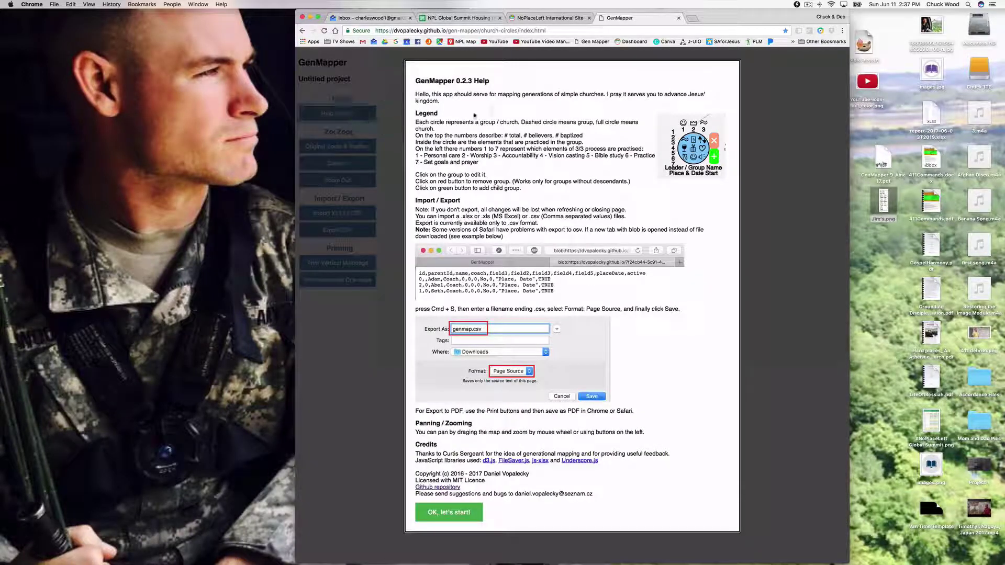
left_click(556, 102)
left_click(565, 470)
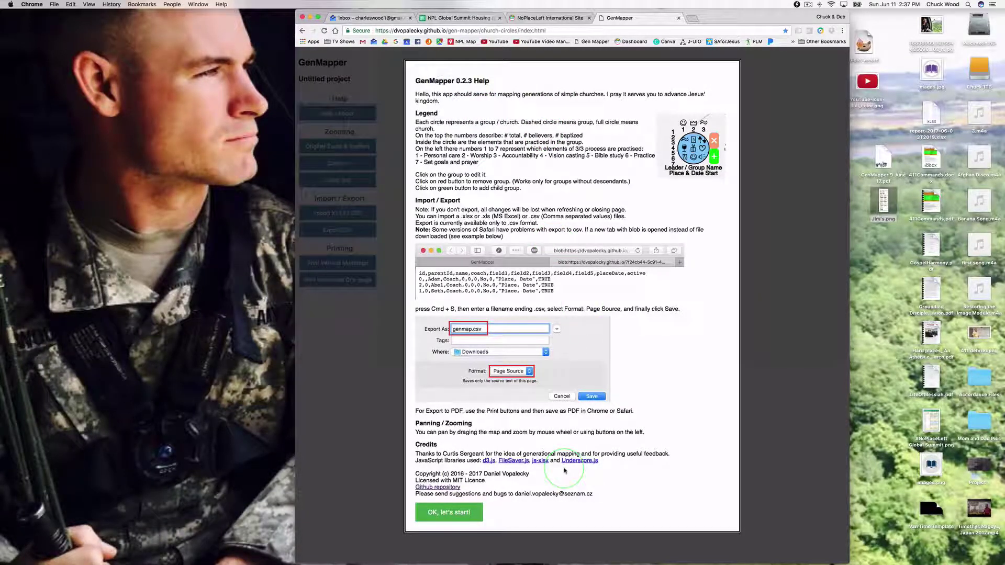
left_click_drag(594, 495, 514, 494)
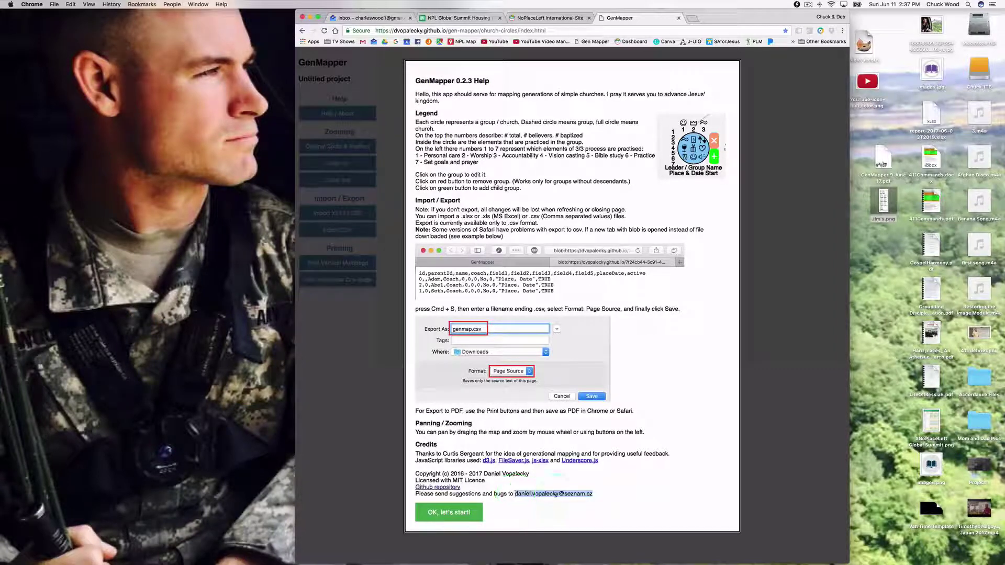
left_click(459, 513)
left_click(461, 168)
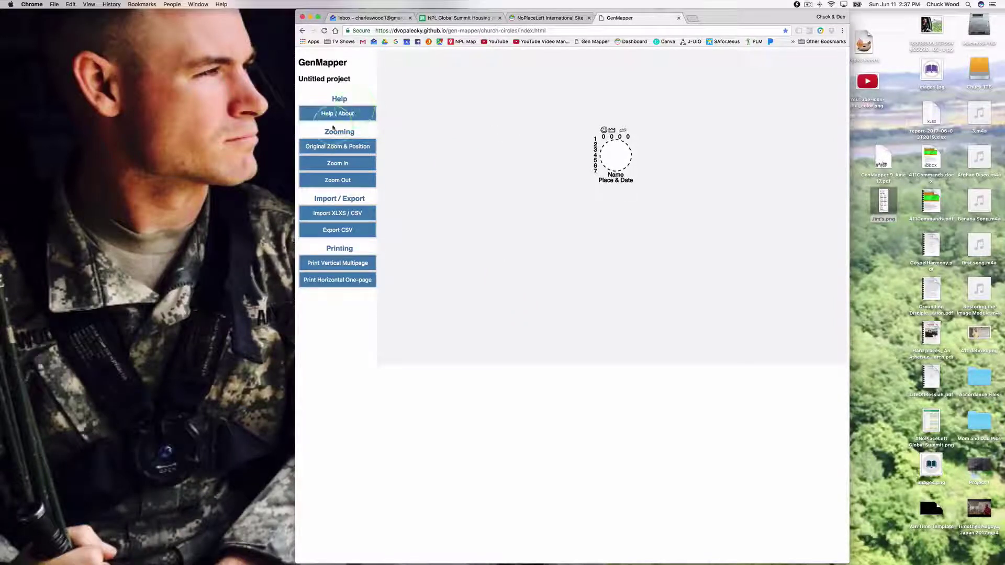
left_click(348, 147)
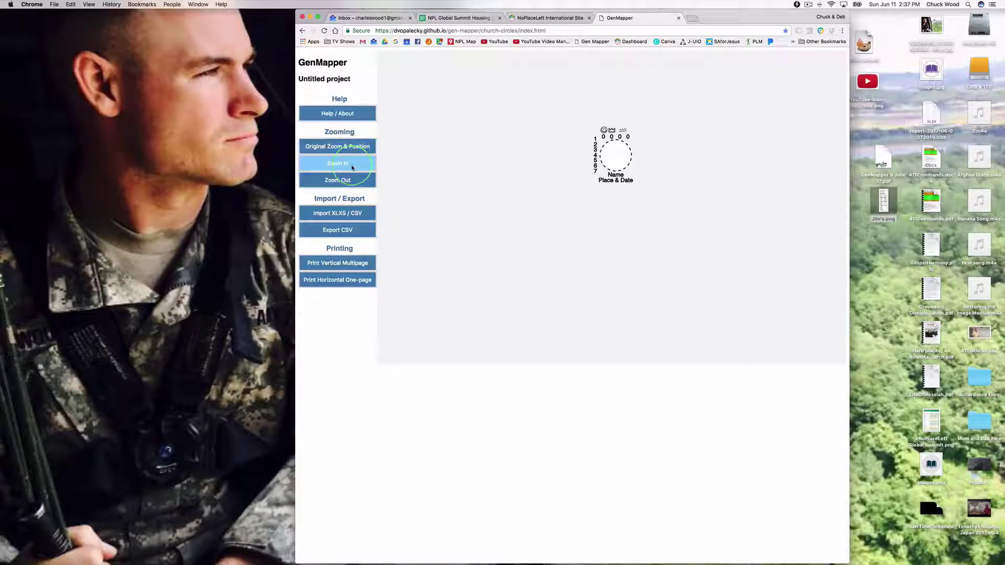
left_click(353, 167)
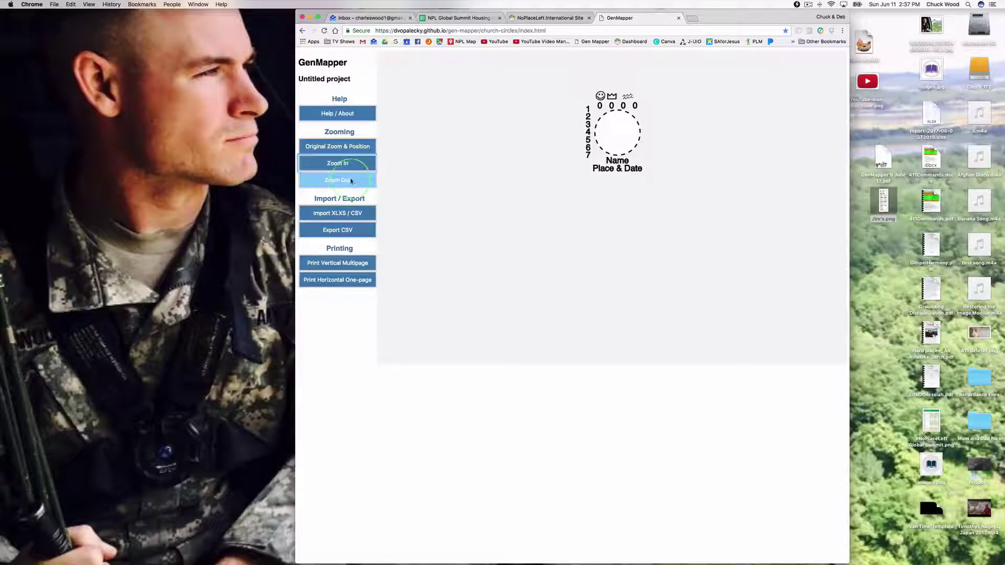
left_click(350, 181)
left_click(344, 148)
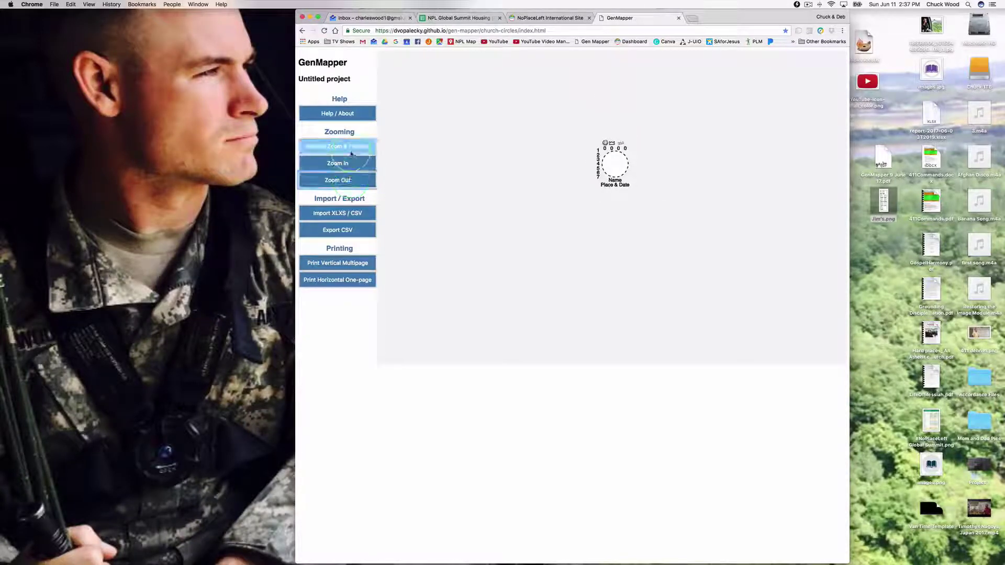
left_click(344, 148)
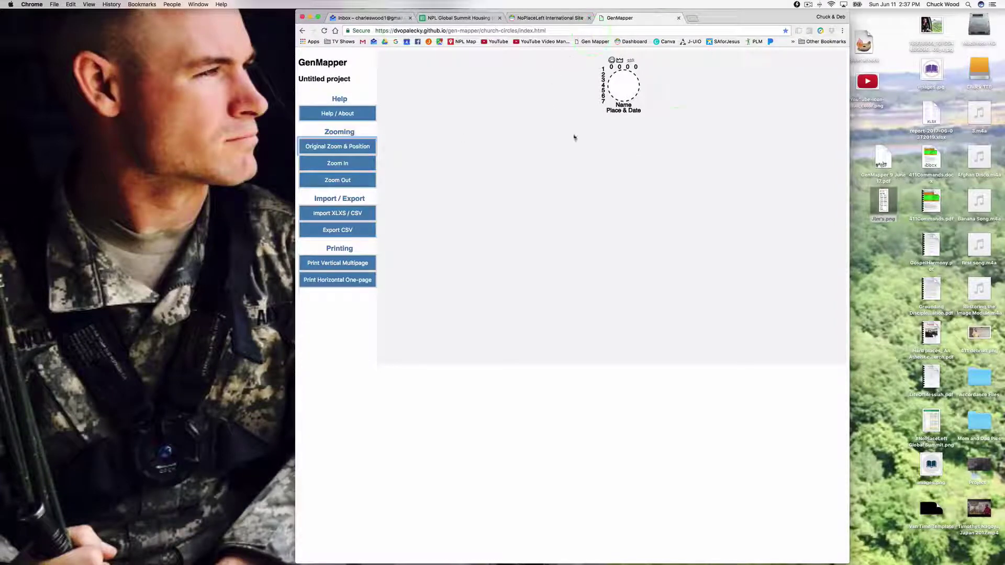
left_click(617, 150)
left_click(588, 92)
mouse_move(587, 91)
left_mouse_down()
mouse_move(549, 110)
mouse_move(620, 99)
mouse_move(582, 105)
mouse_move(595, 128)
mouse_move(582, 143)
left_mouse_up()
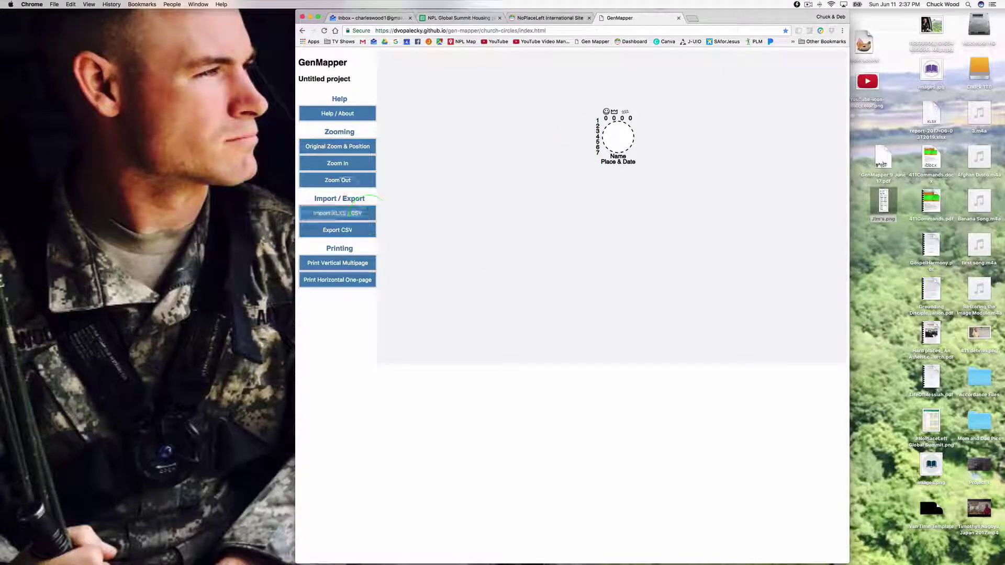
left_click(342, 212)
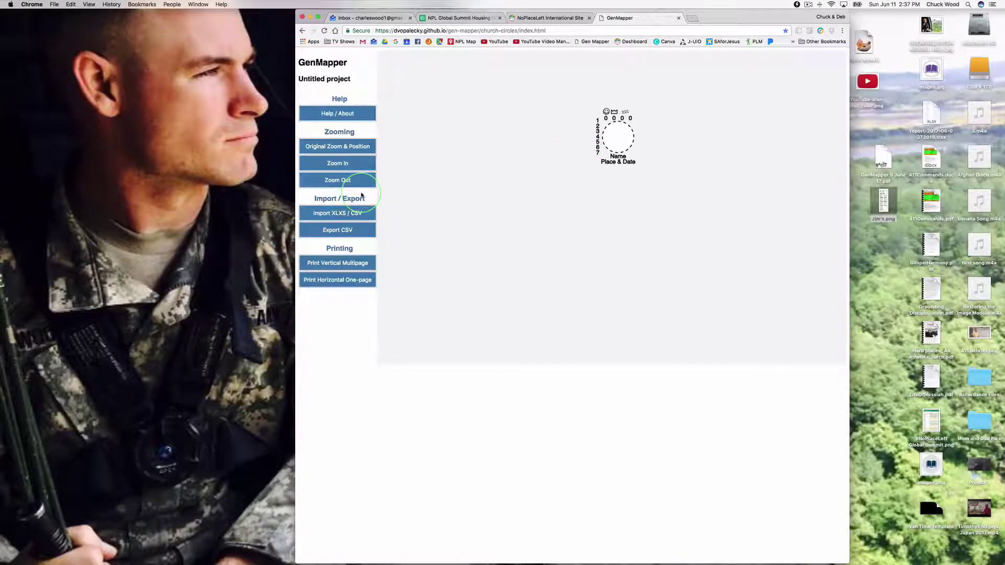
left_click(366, 200)
left_click(338, 230)
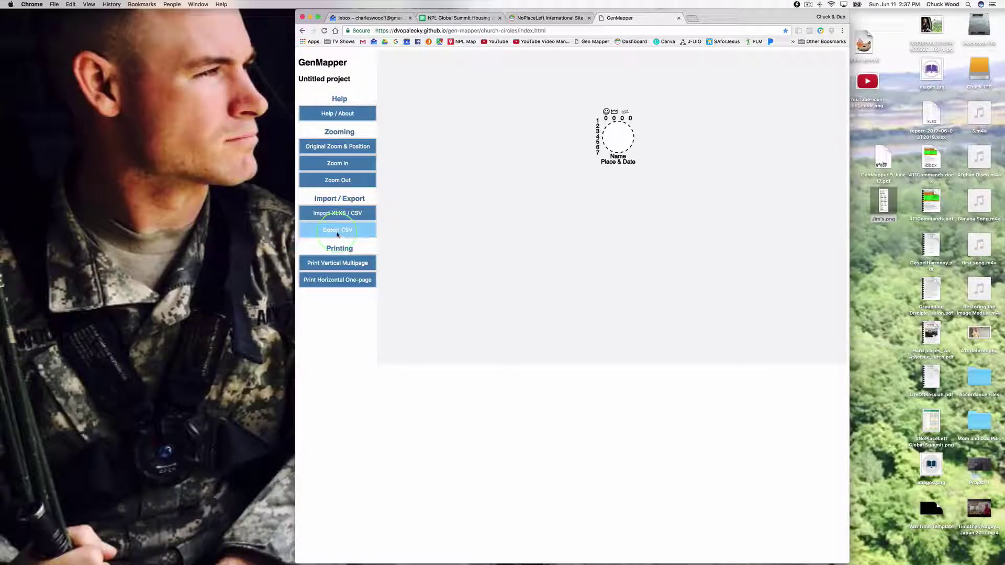
left_click(342, 214)
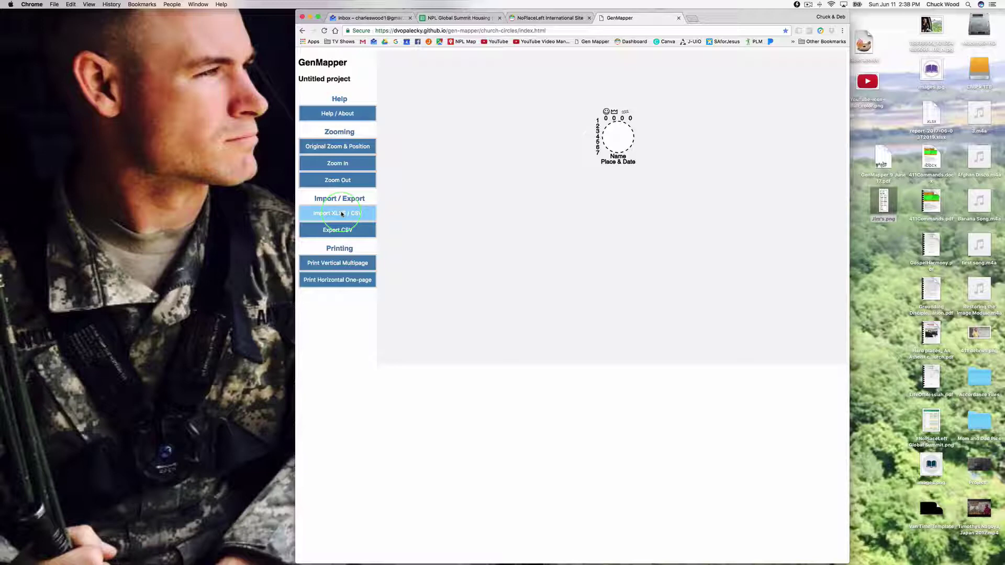
Step: Import the 'Gen Mapper 9 June 17 (2).csv' church map
left_click(341, 214)
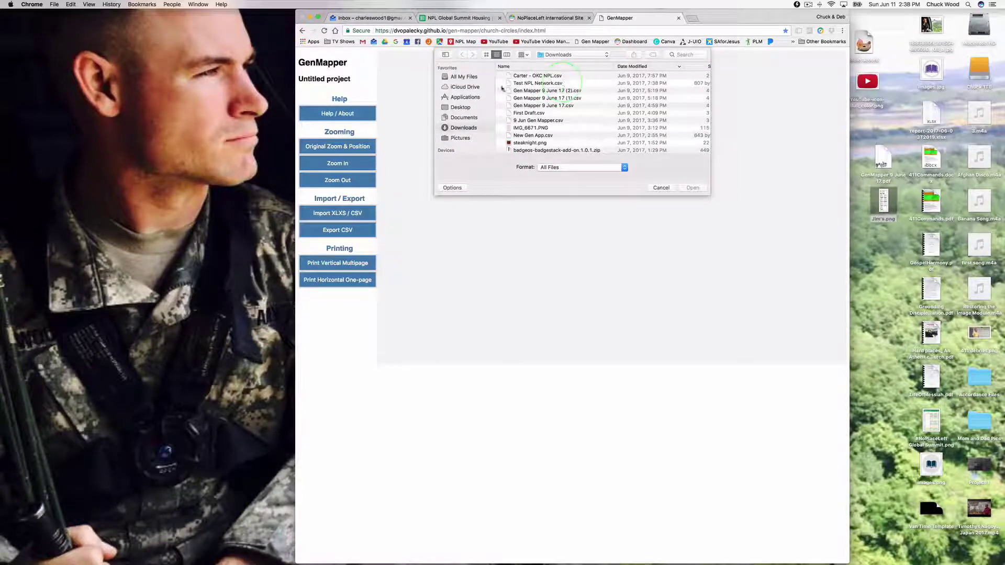
double_click(513, 92)
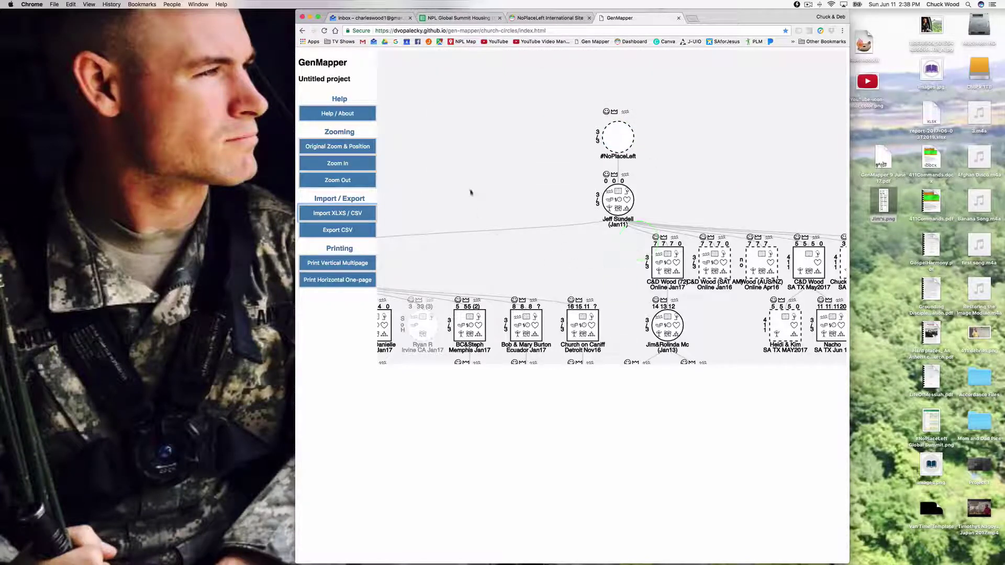
left_click(665, 196)
Step: Pan around the imported church tree, then reload the page to reset the map
left_click_drag(665, 196, 631, 143)
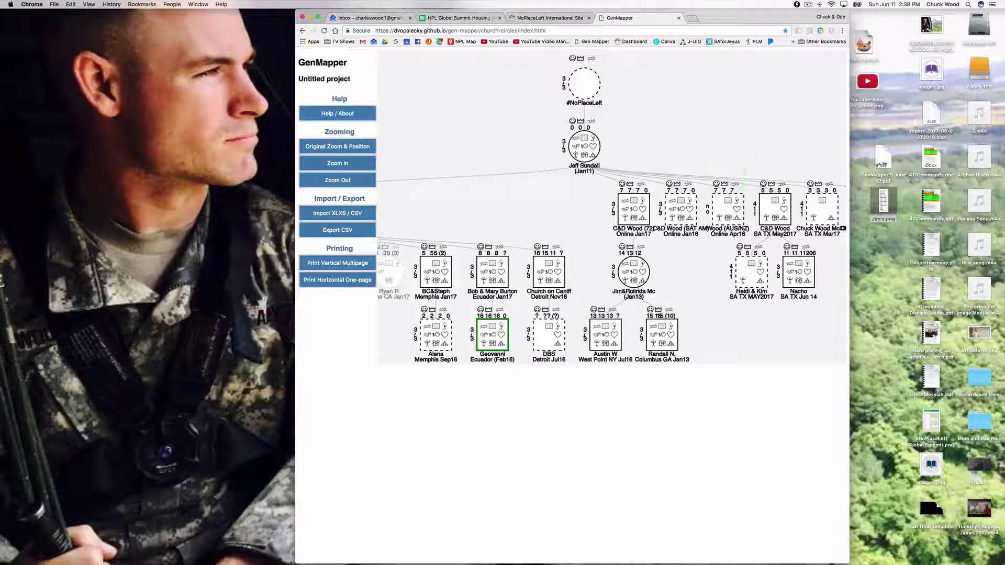
left_click(680, 101)
left_click_drag(531, 146, 567, 159)
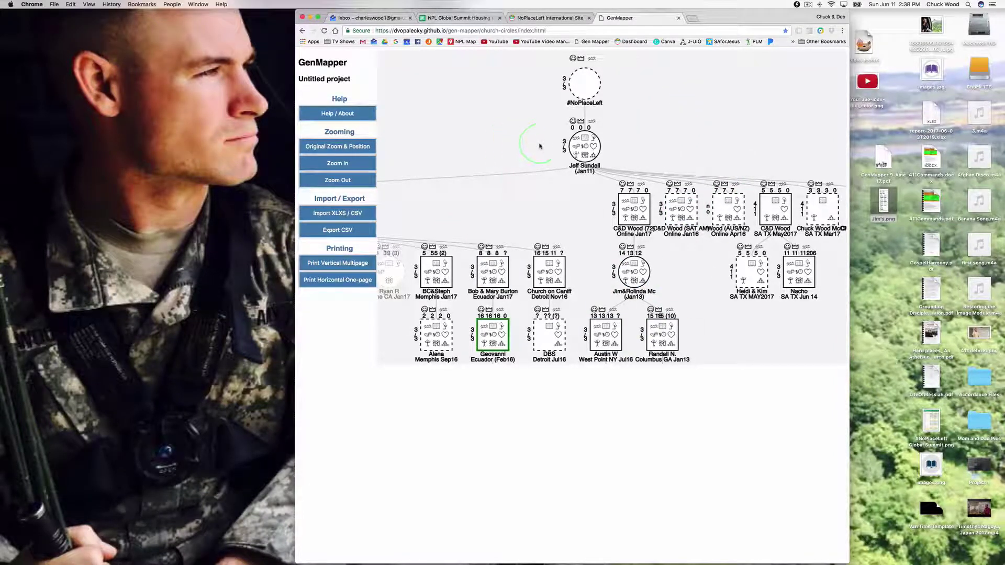
left_click(498, 117)
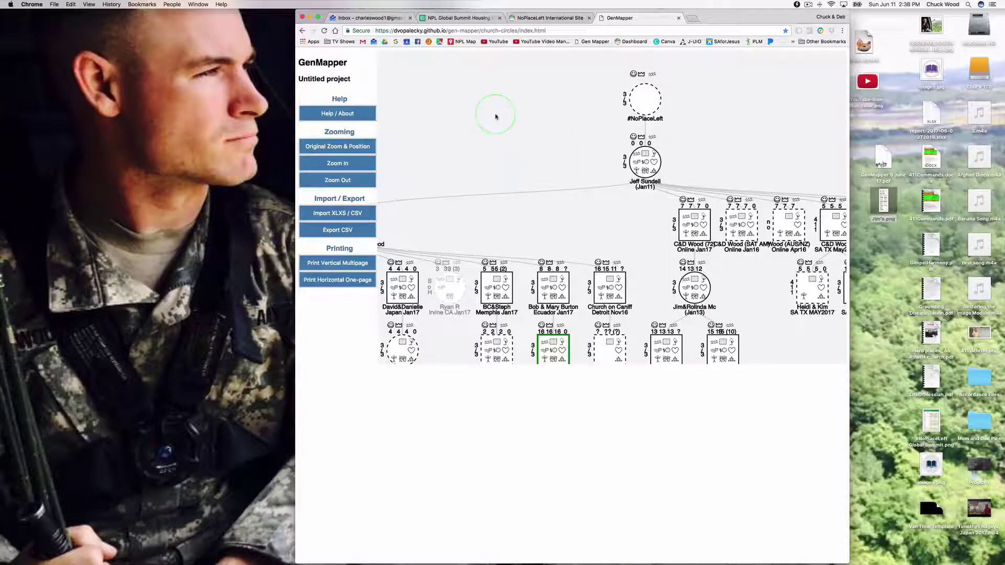
left_click(324, 31)
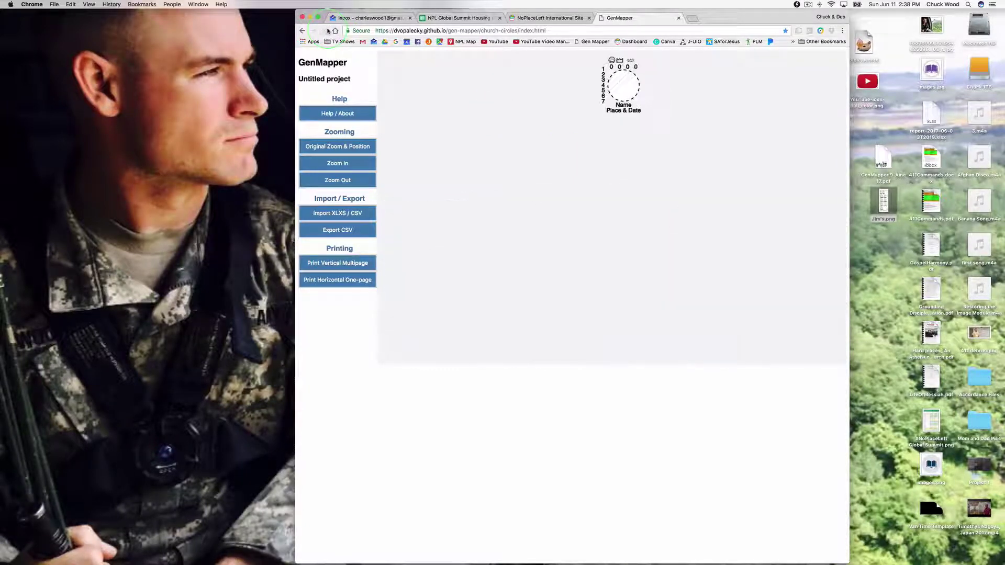
left_click(478, 130)
left_click(356, 231)
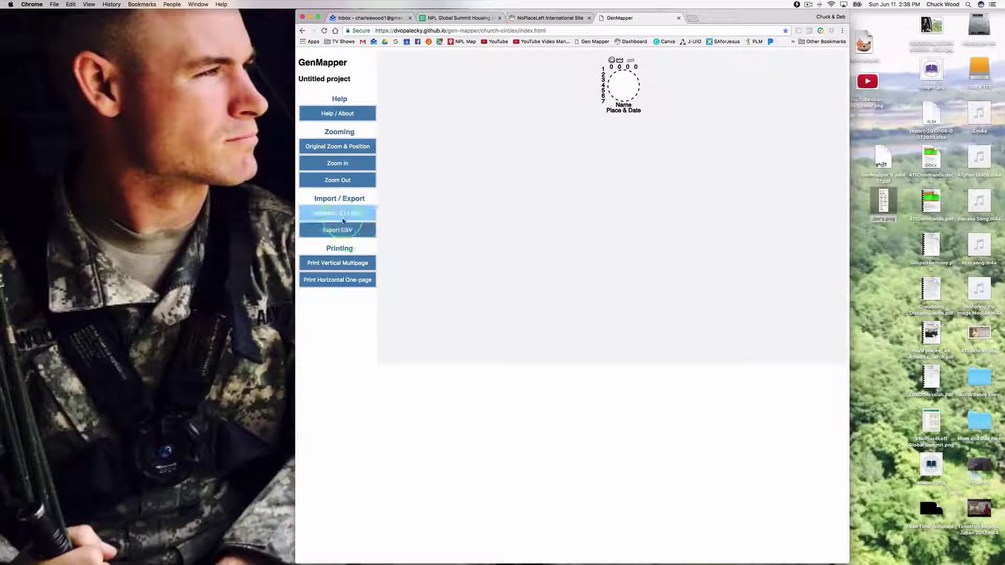
left_click(349, 230)
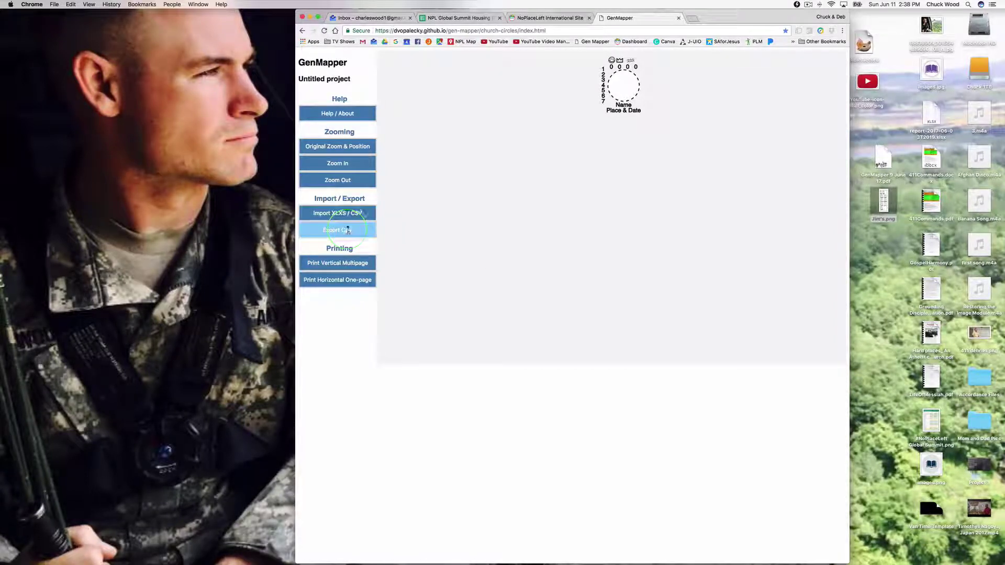
left_click(425, 229)
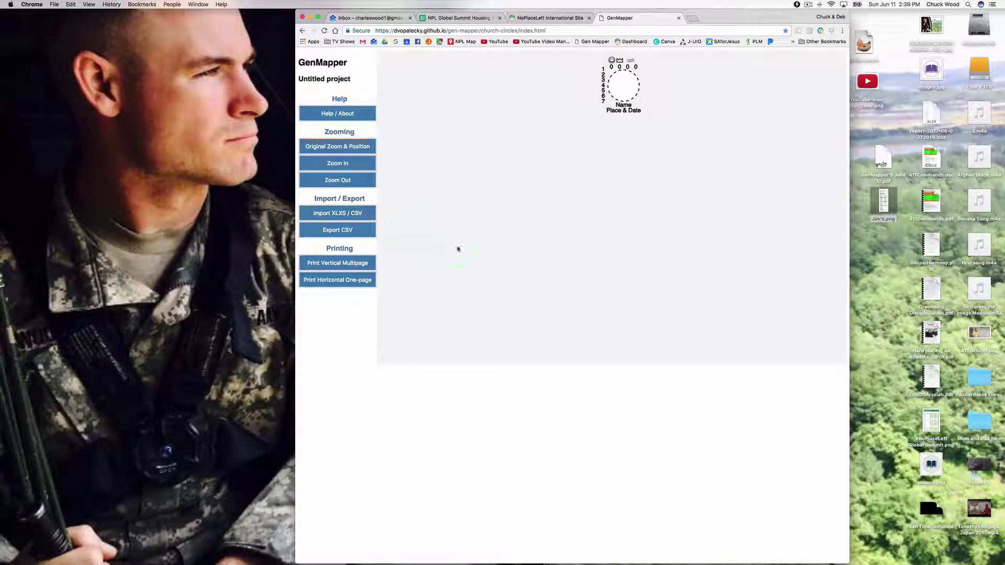
Step: Preview the vertical multipage print, cancel it, and open the horizontal one-page preview instead
left_click(339, 265)
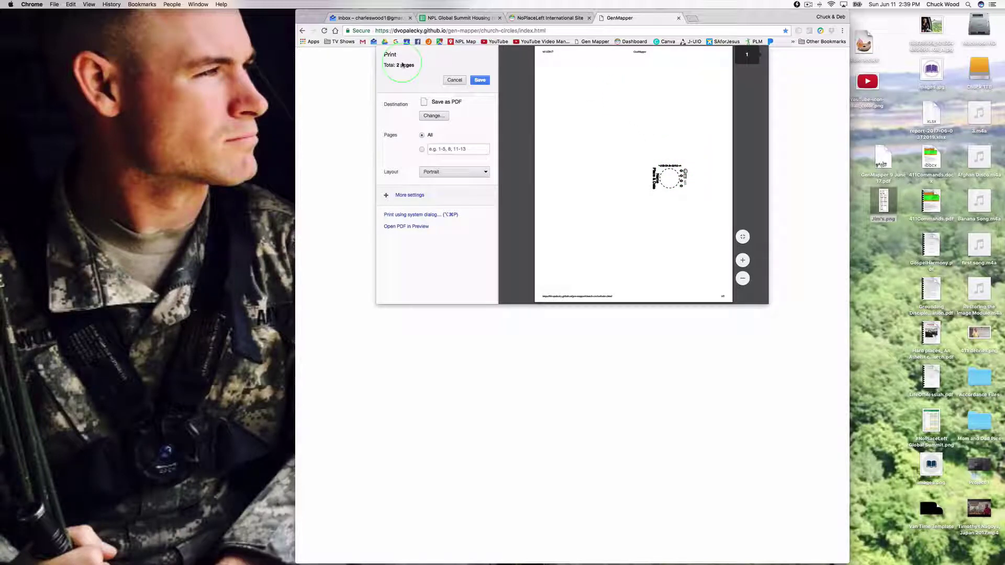
left_click(455, 81)
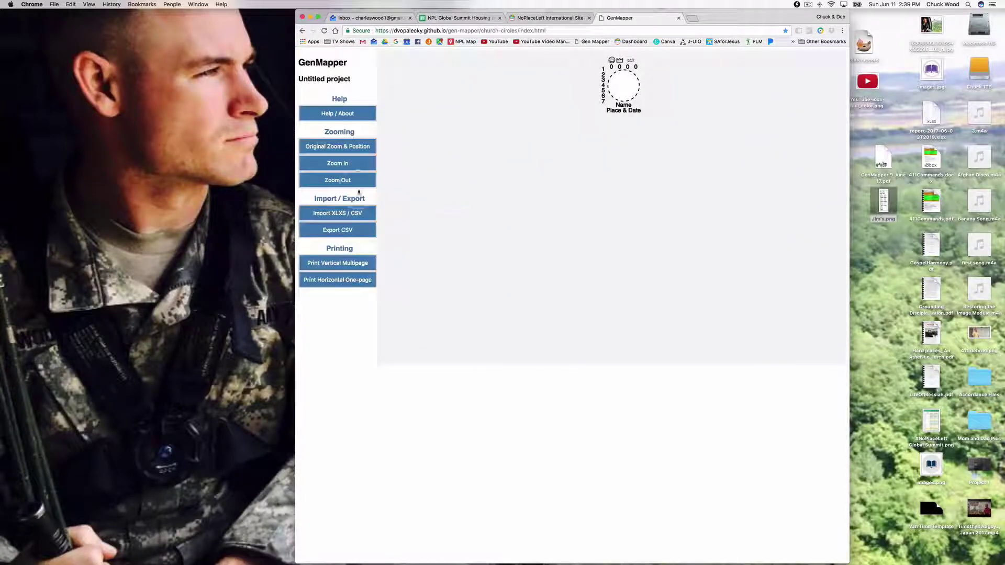
left_click(341, 279)
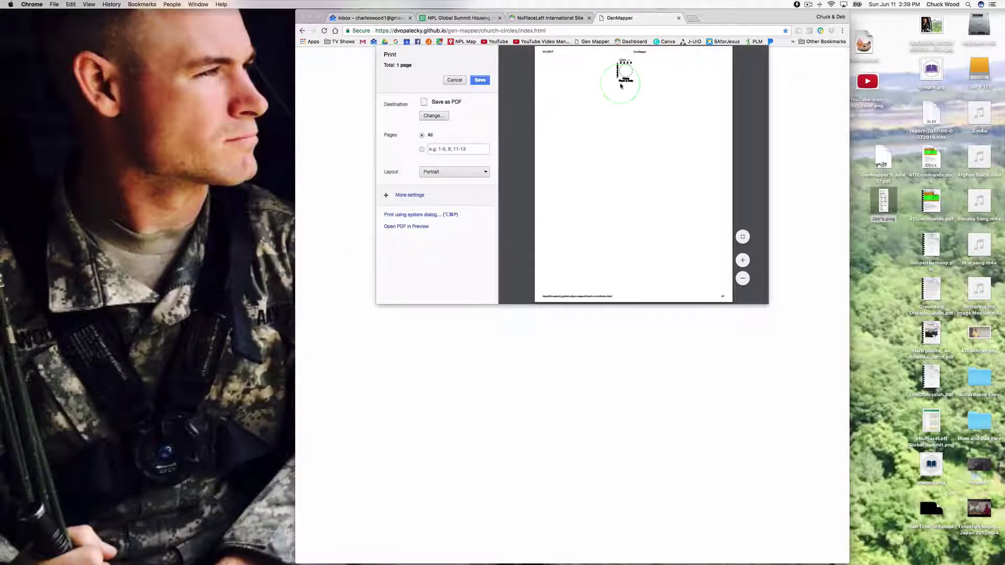
Step: Try hp deskjet 3600 as the print destination, then set it back to Save as PDF
left_click(480, 80)
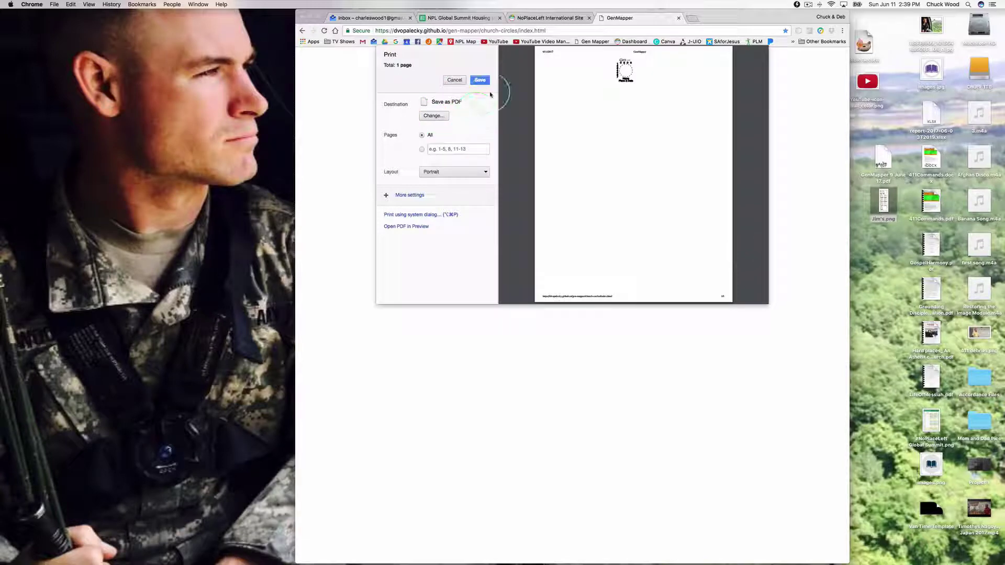
left_click(475, 86)
left_click(434, 116)
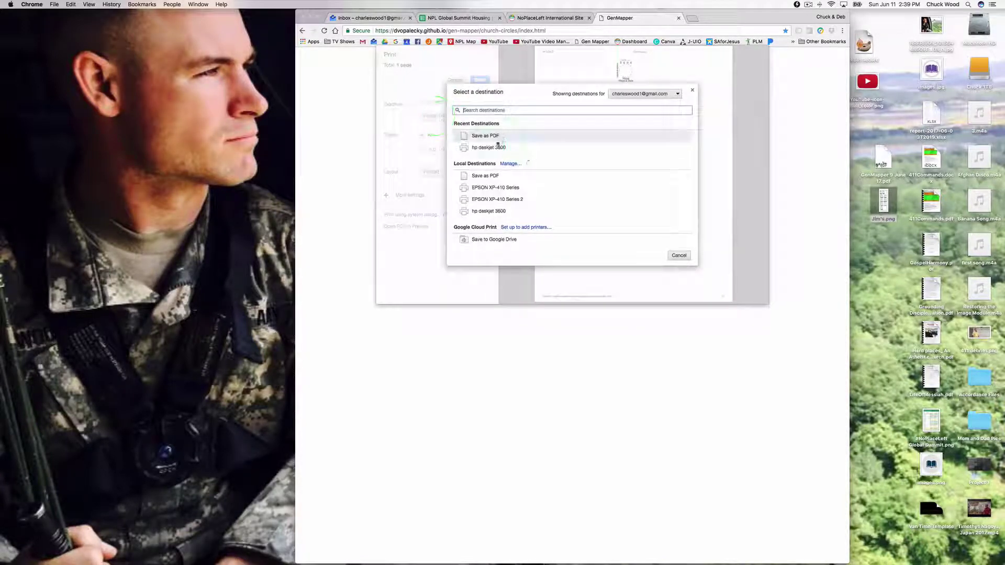
left_click(479, 148)
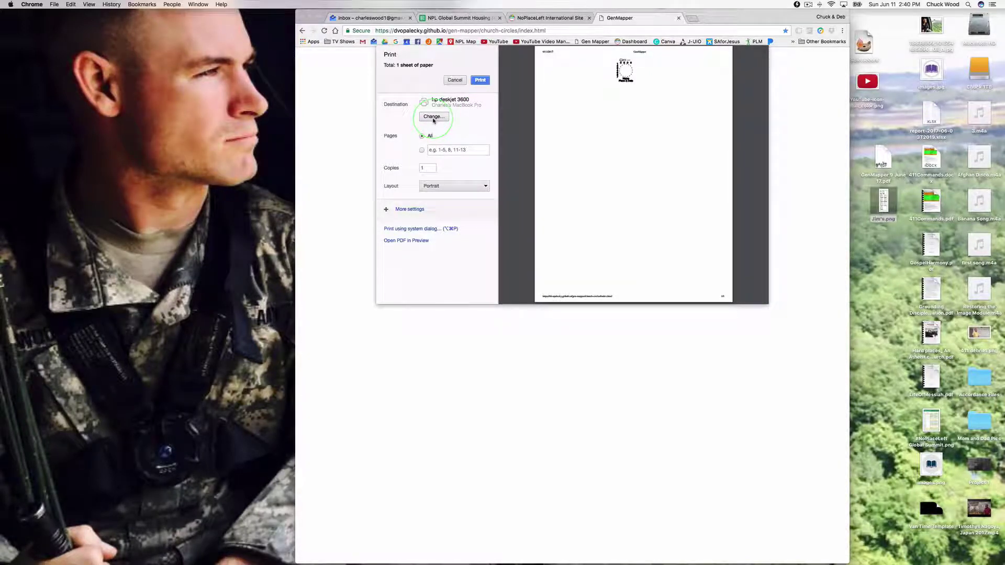
left_click(434, 118)
left_click(481, 139)
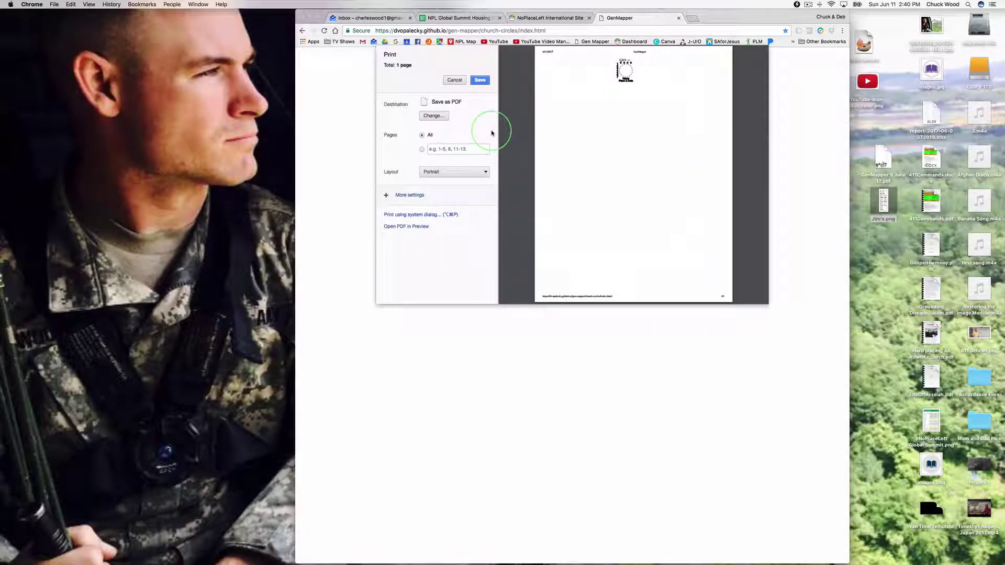
Step: Cancel the Chrome print preview without printing
left_click(456, 81)
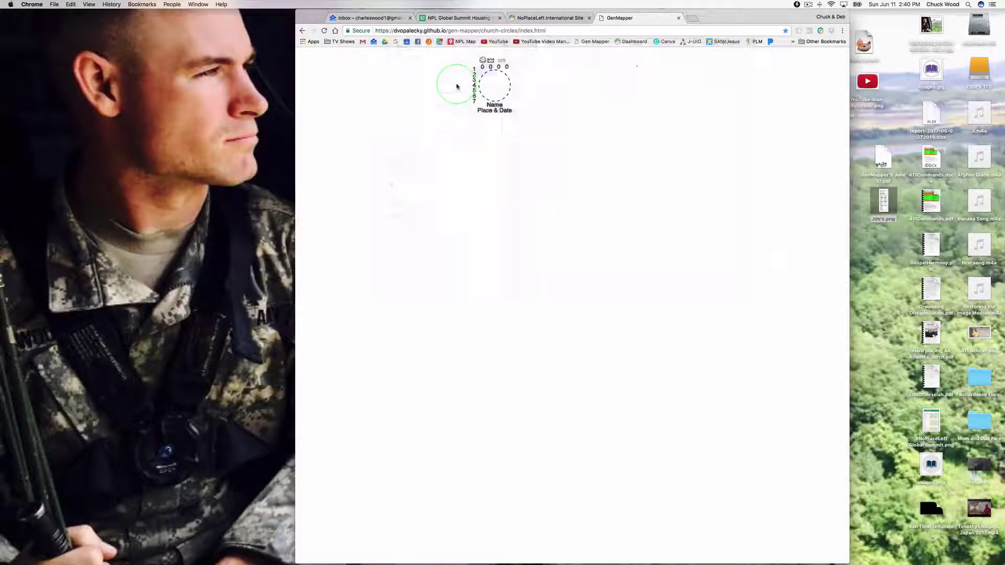